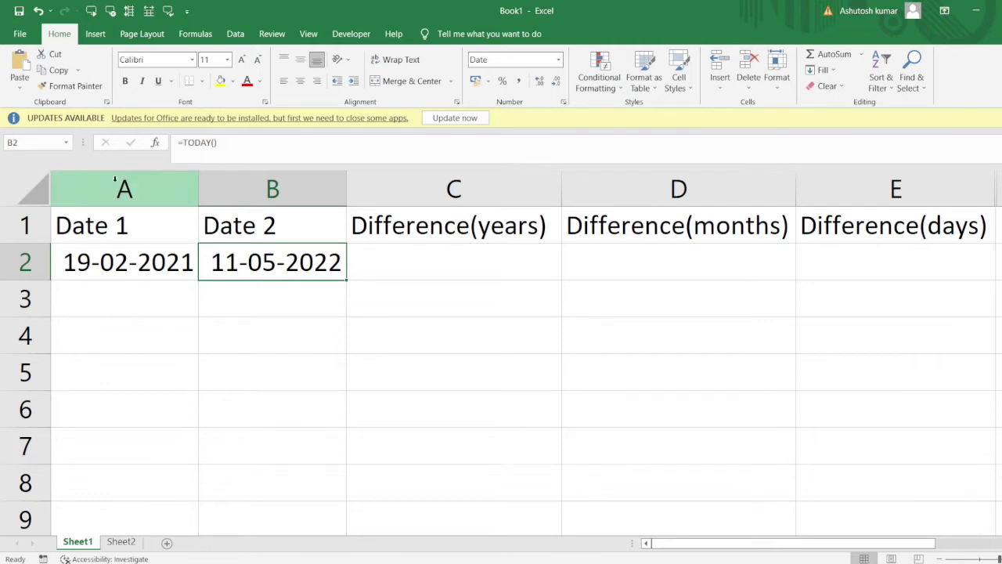
- Review the sheet layout: Date 1 and Date 2 in A2:B2, with year, month and day difference columns C to E
left_click(116, 179)
left_click(276, 180)
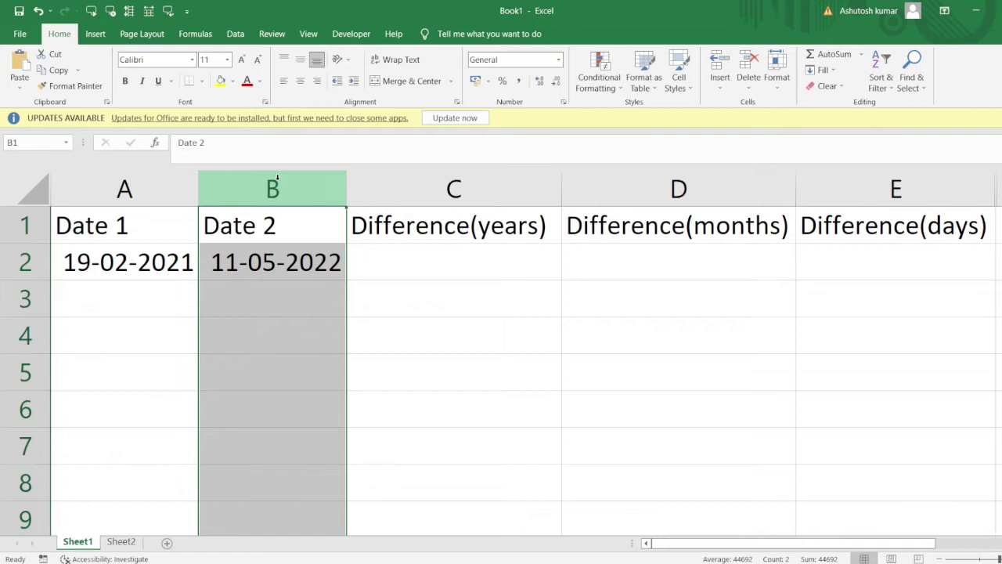
left_click(416, 228)
left_click_drag(519, 191, 937, 204)
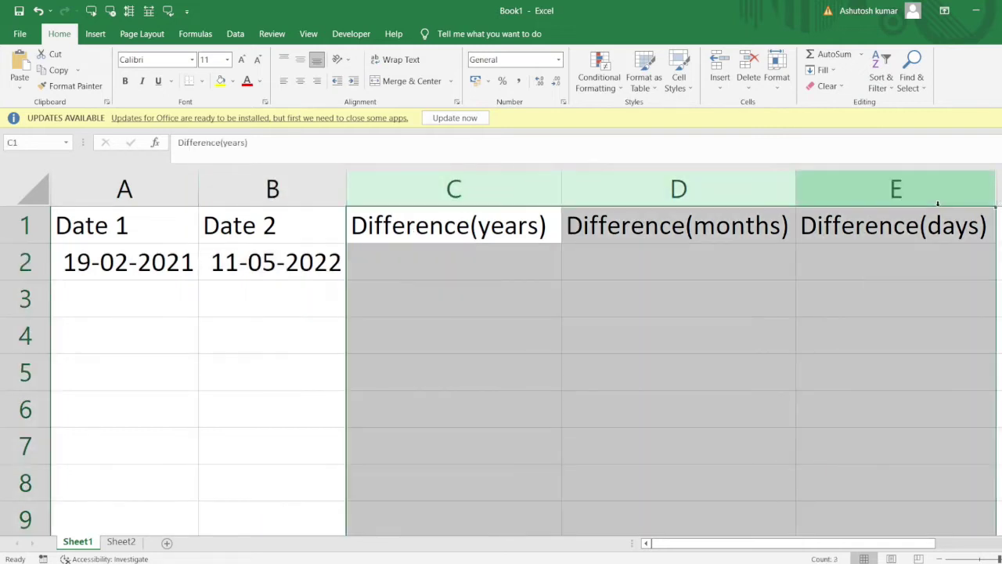
left_click(472, 263)
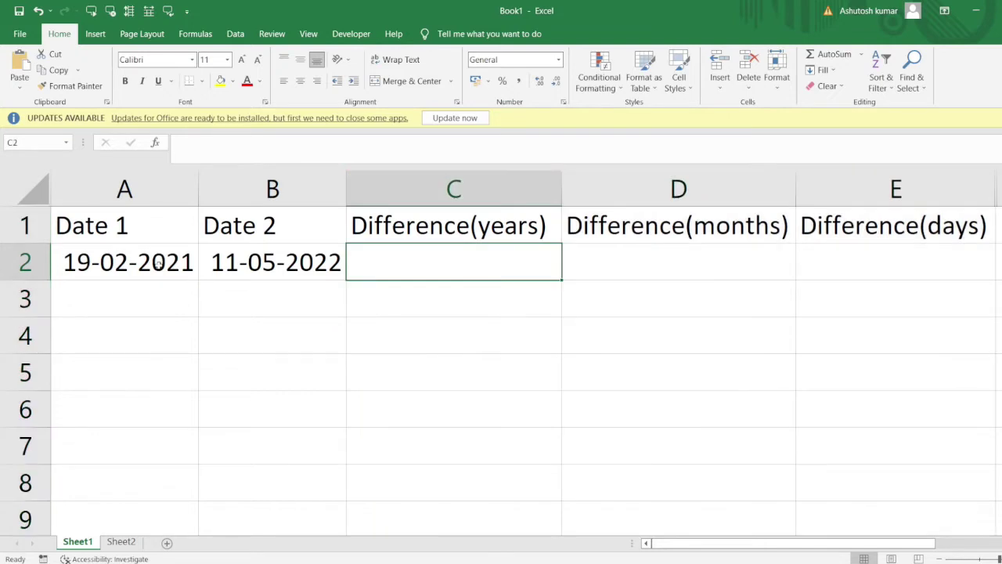
left_click(157, 264)
left_click(420, 254)
left_click(712, 270)
left_click(864, 250)
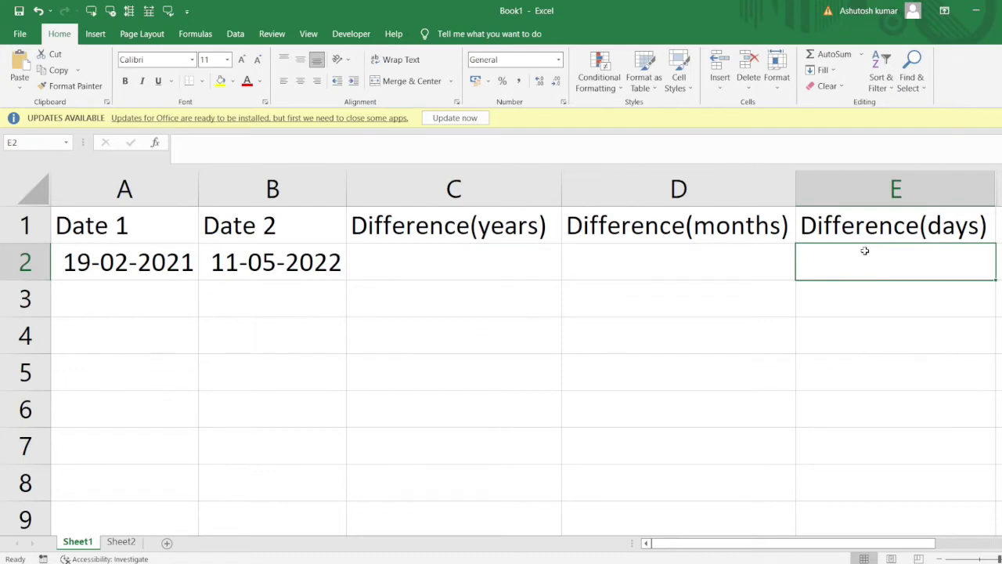
left_click(759, 256)
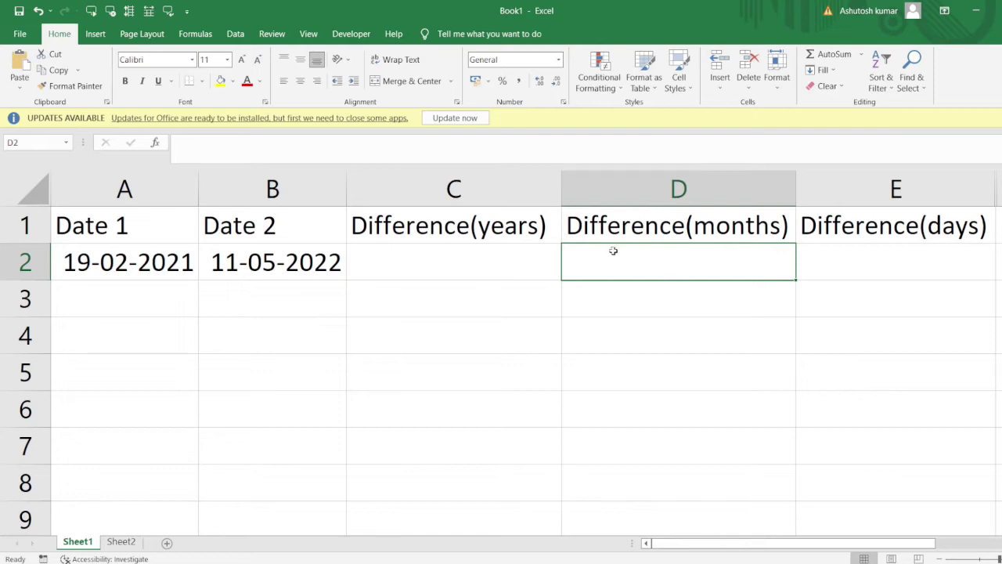
left_click(520, 258)
- Enter =DATEDIF(A2,B2,"Y") in C2 so it returns 1 whole year
double_click(520, 257)
type("=")
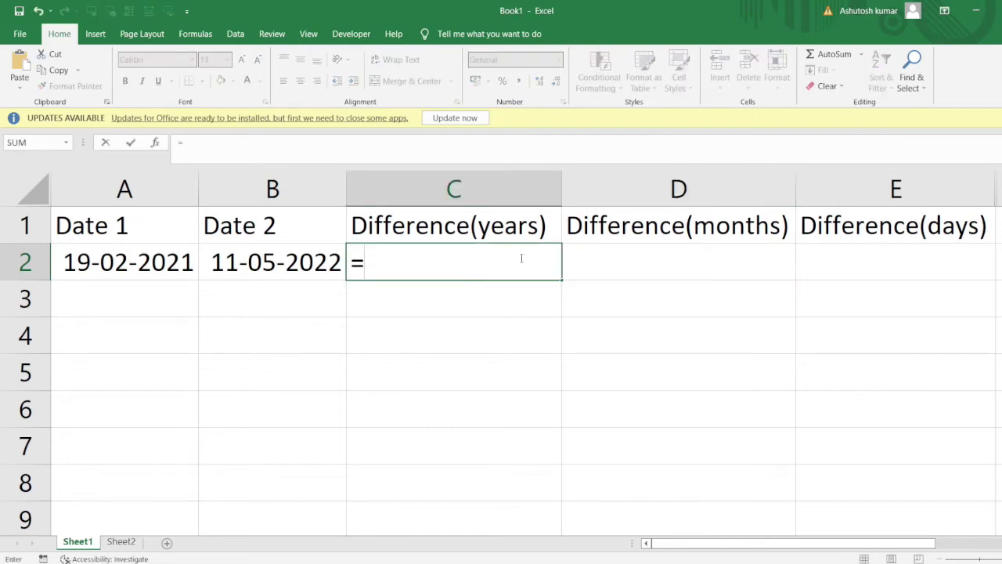
type("datedif(")
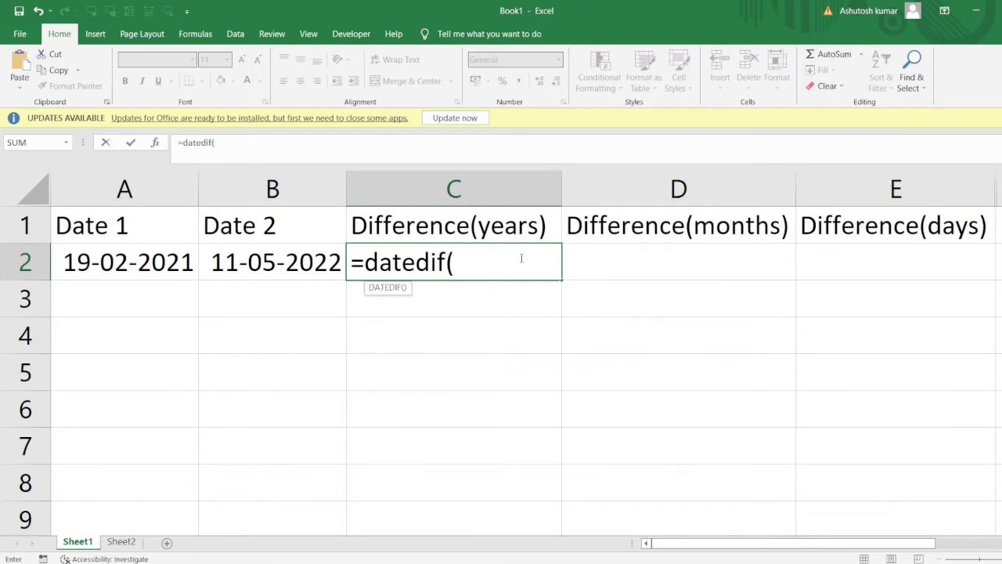
left_click(119, 267)
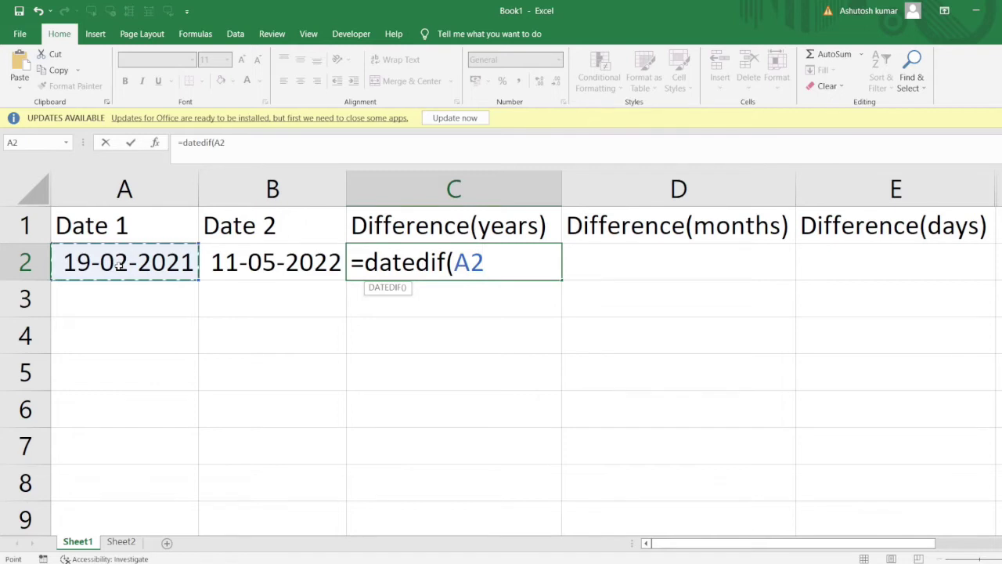
type(",")
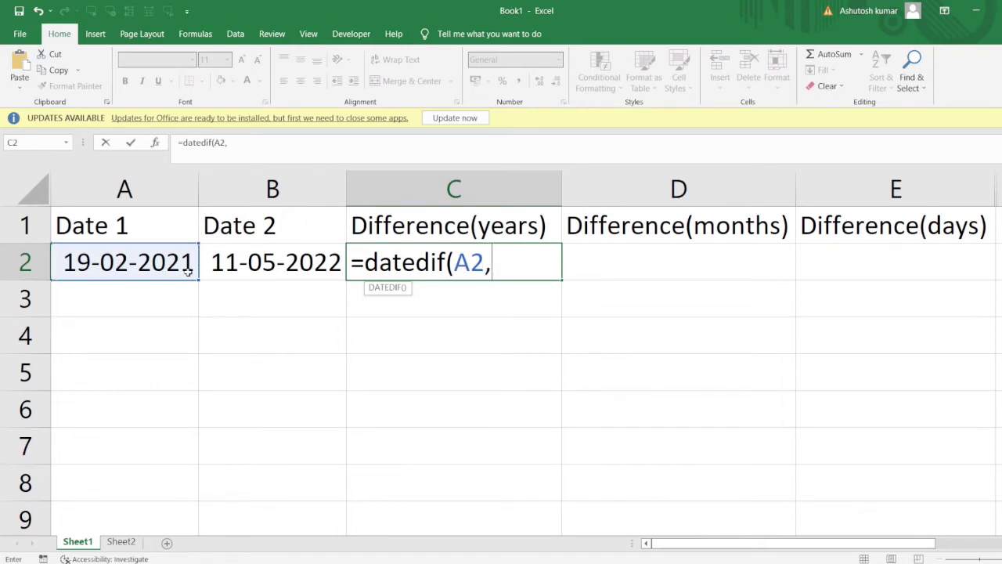
left_click(223, 270)
type(",")
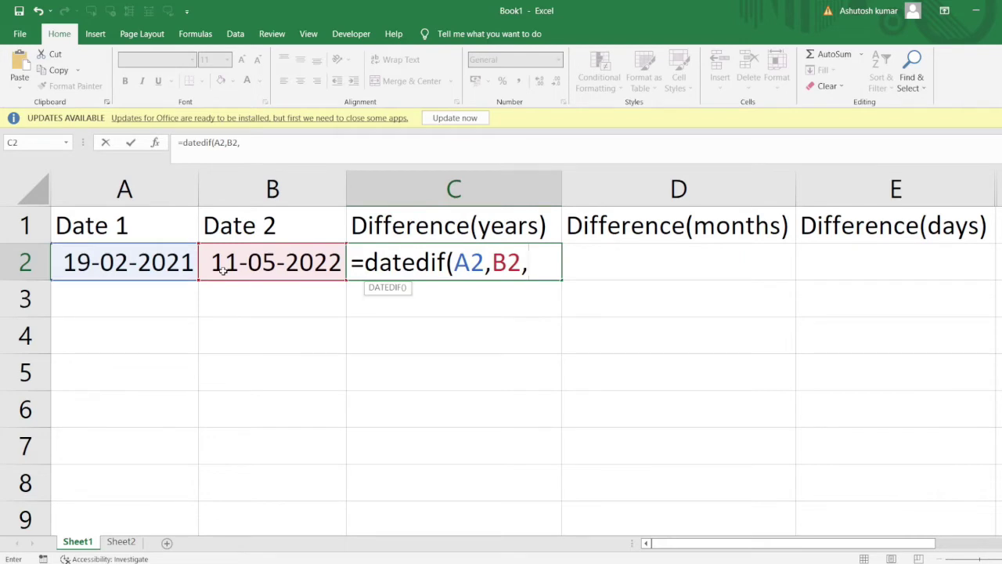
type("\"")
key("Caps_Lock")
type("Y")
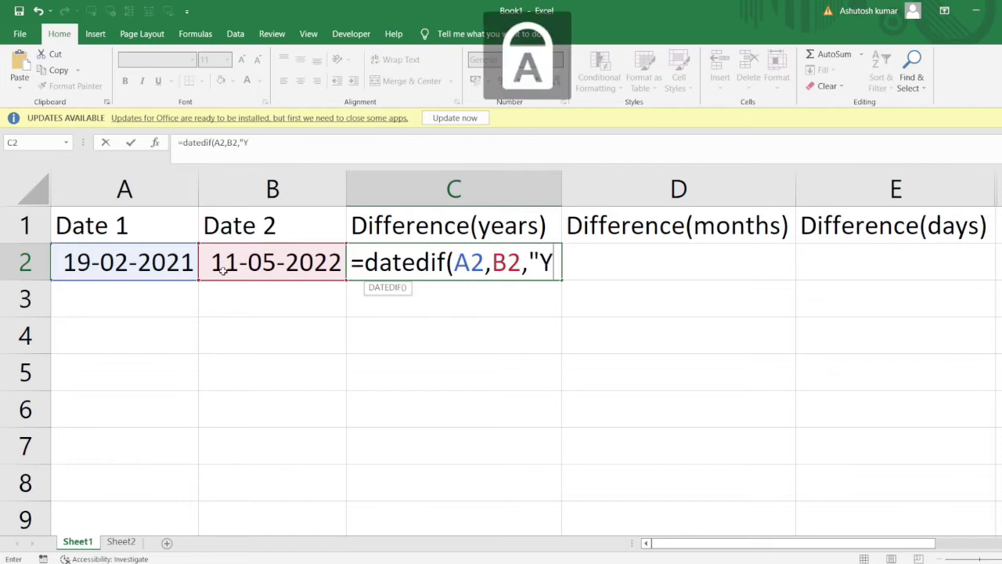
type("\")")
key("Return")
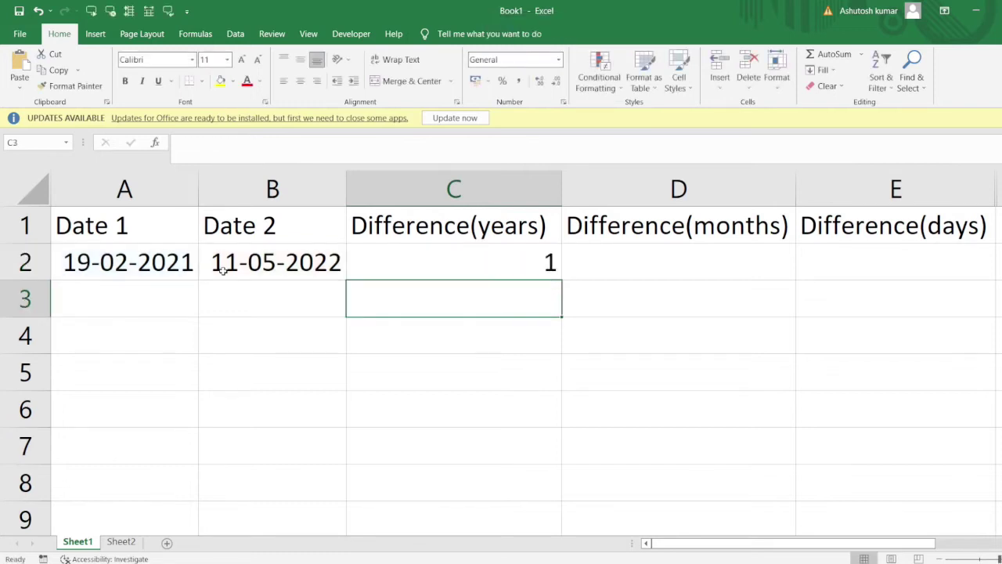
left_click(462, 260)
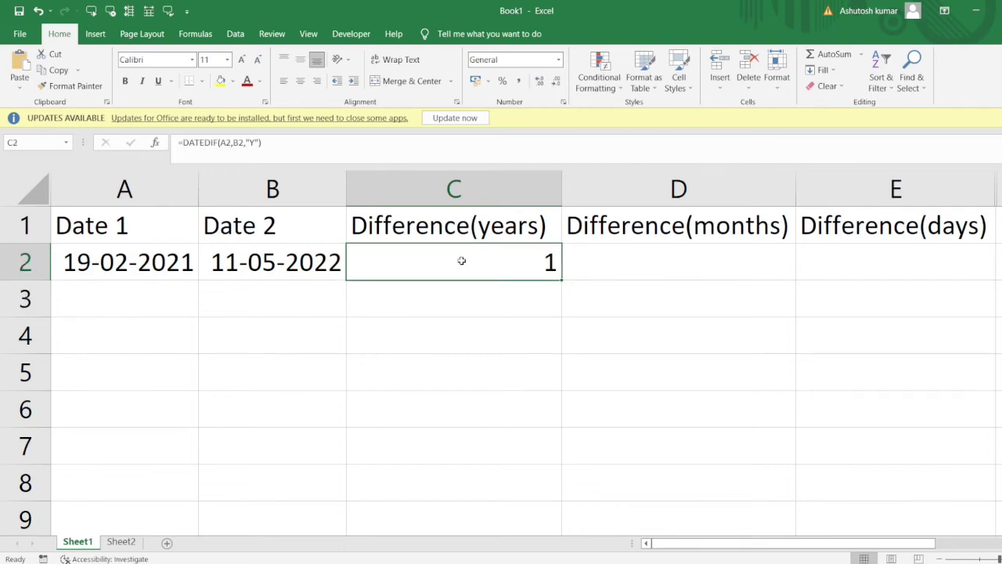
- Enter =DATEDIF(A2,B2,"m") in D2 so it returns 14 months
left_click(608, 265)
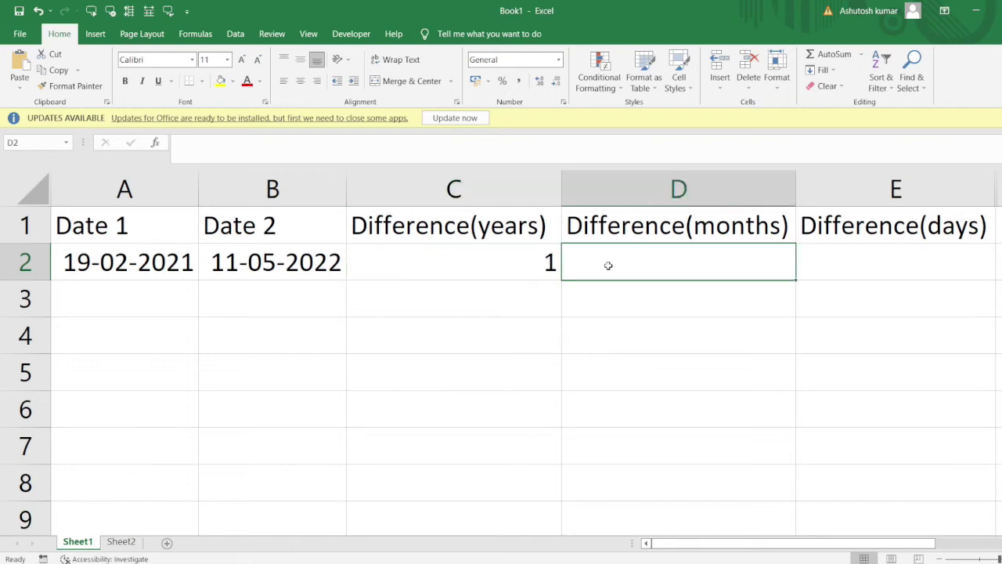
type("=DAT")
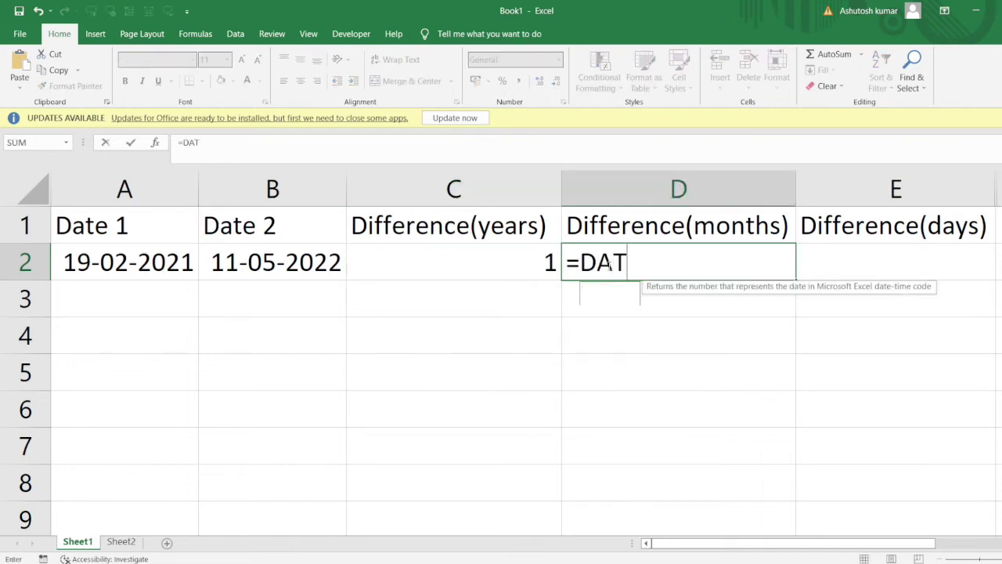
type("EDI")
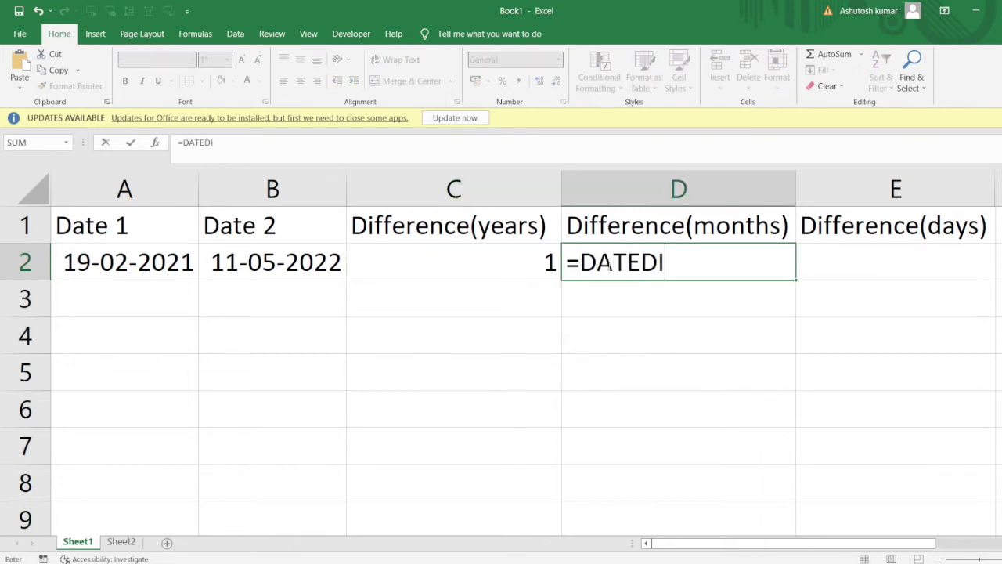
type("F(")
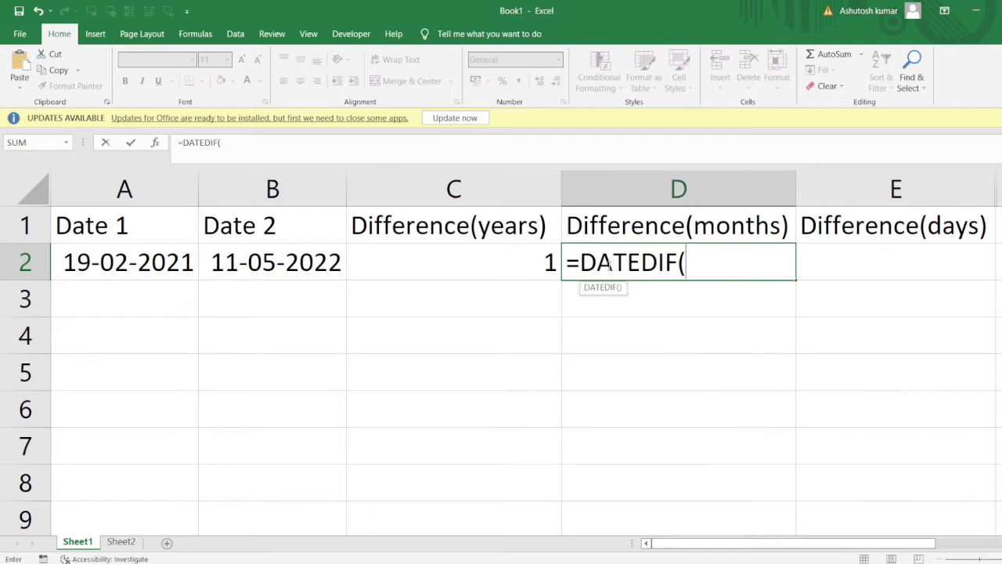
left_click(167, 251)
type(",")
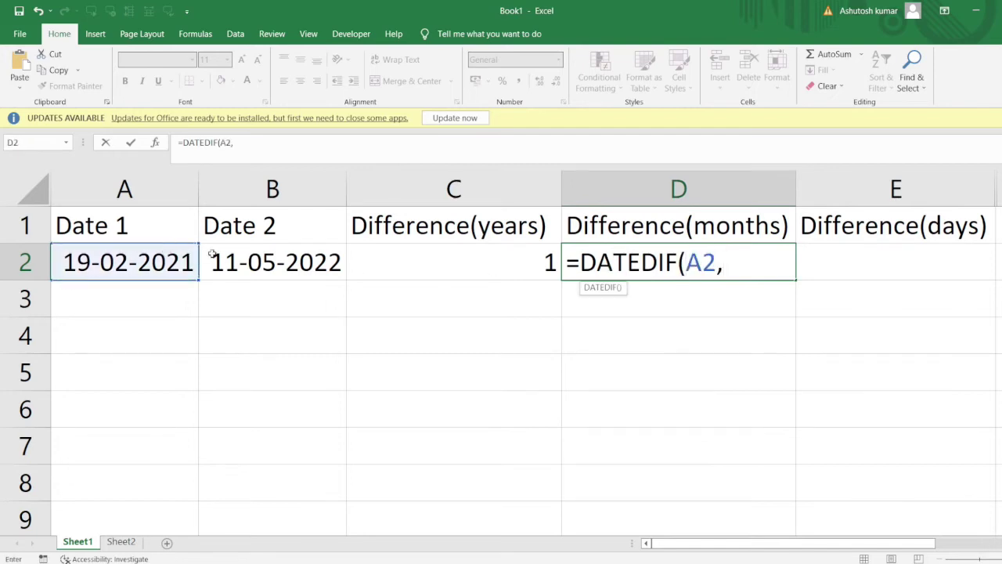
left_click(244, 256)
type(",\"")
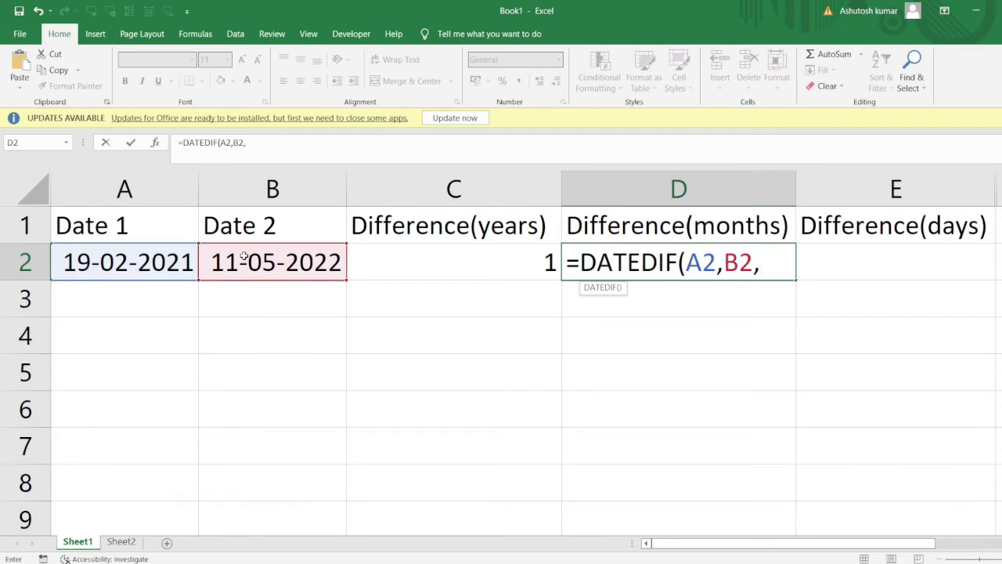
type("m")
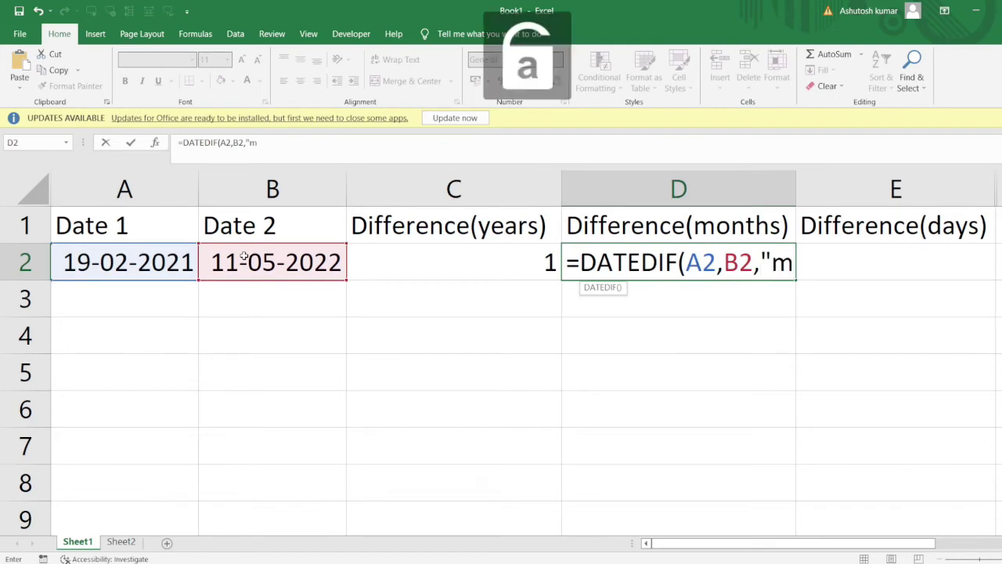
type("\")")
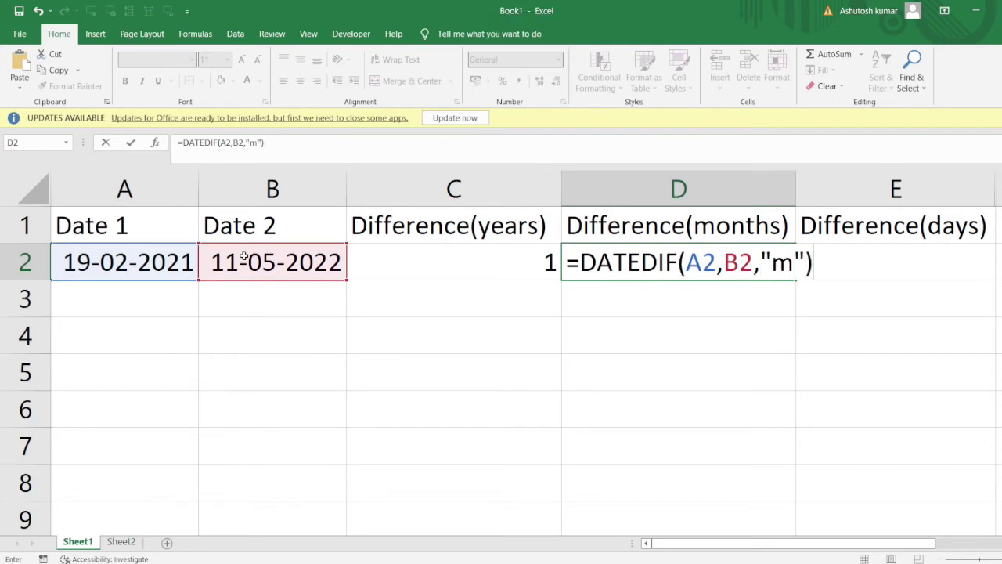
key("Return")
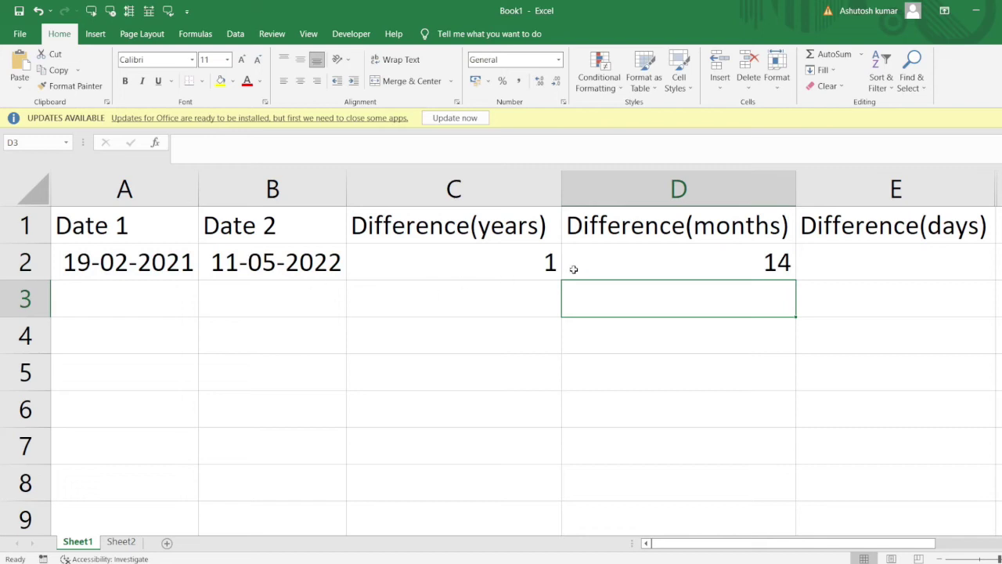
left_click(597, 266)
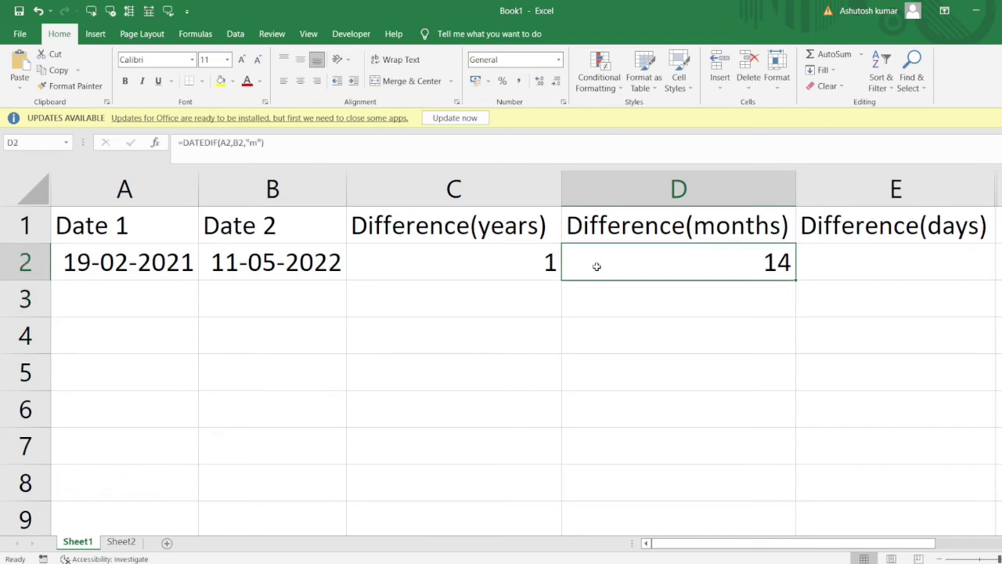
- Enter =DATEDIF(A2,B2,"d") in E2 so it returns 446 days
left_click(864, 268)
type("=")
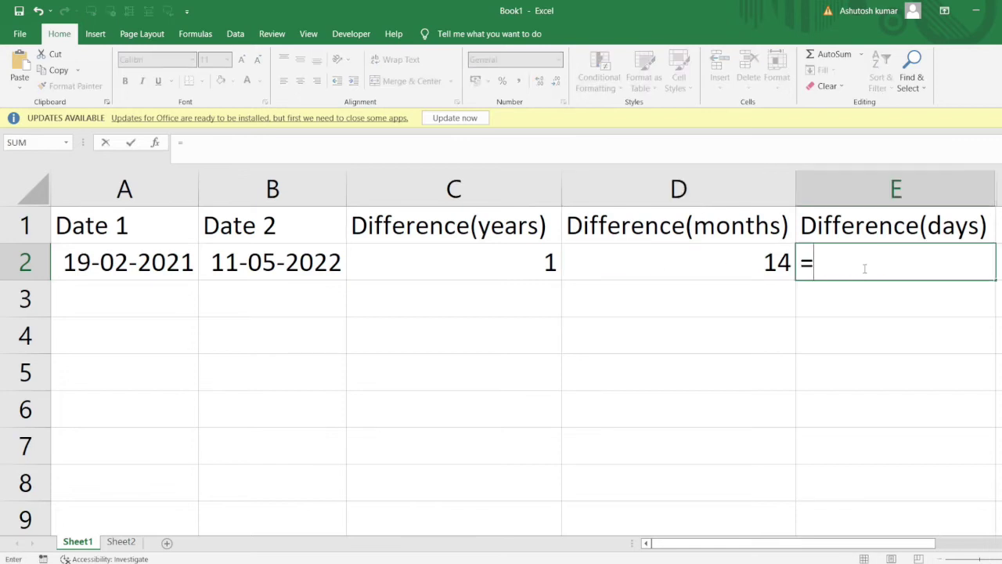
type("date")
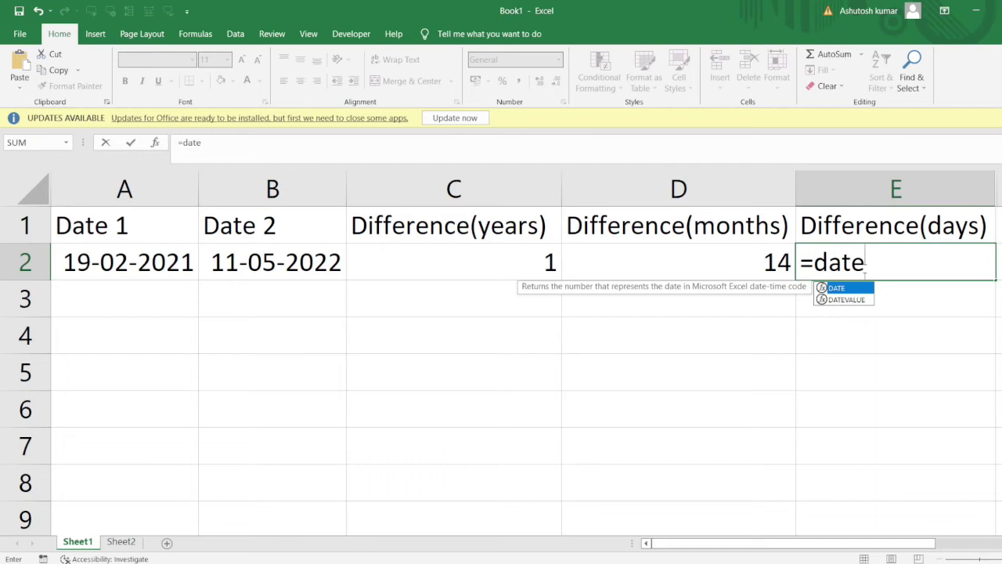
type("dif(")
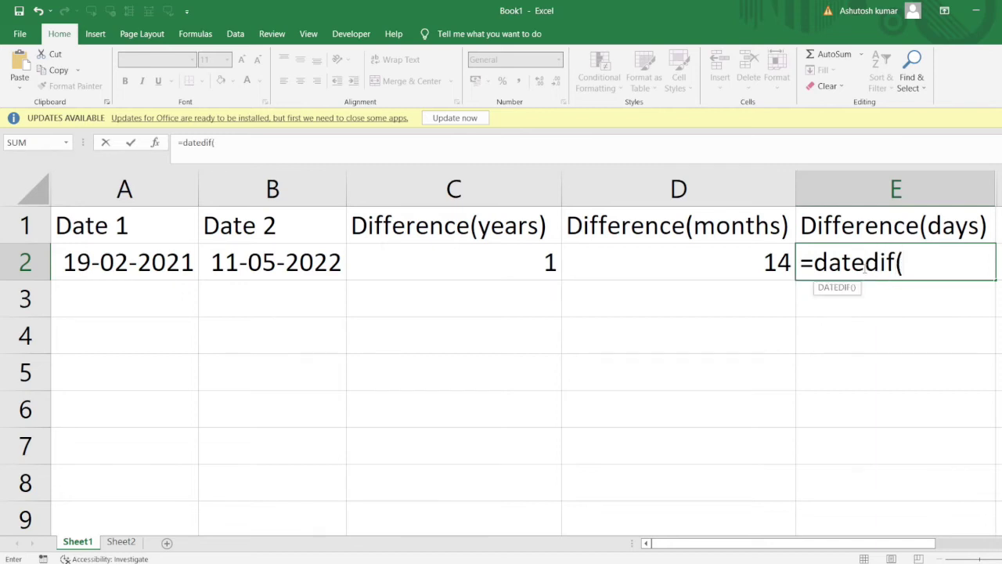
left_click(172, 258)
type(",")
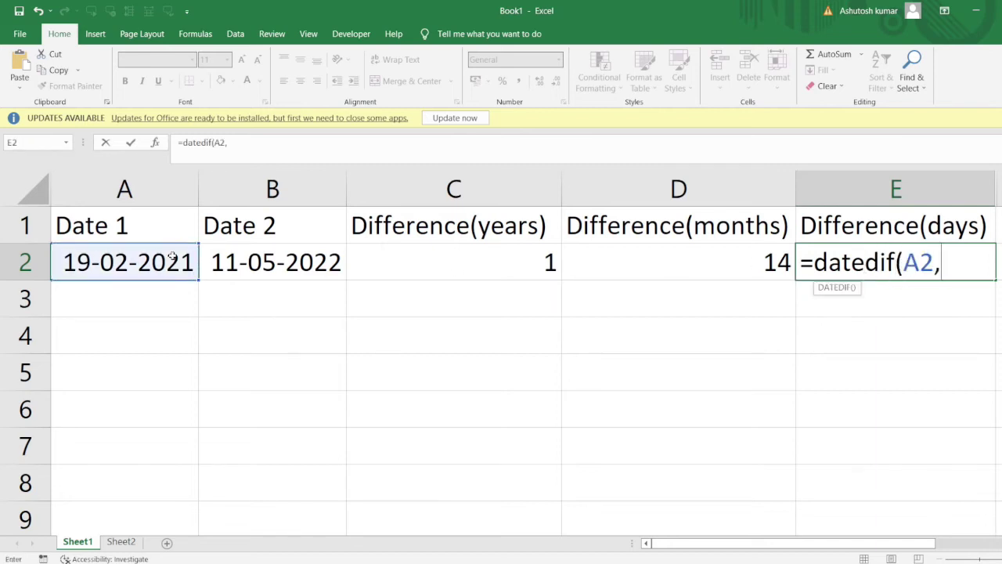
left_click(245, 261)
type(",")
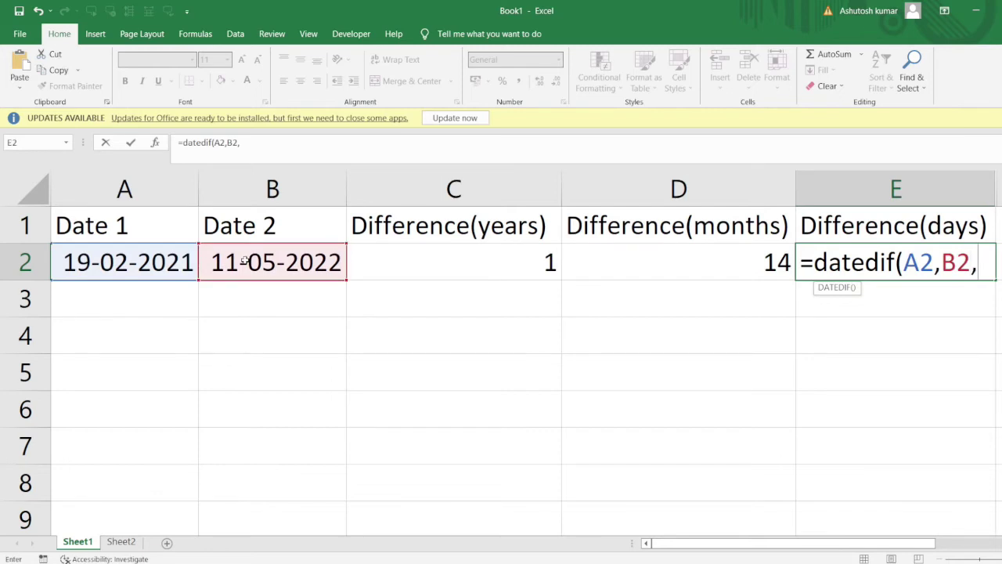
type("\"da")
type("\")")
key("Return")
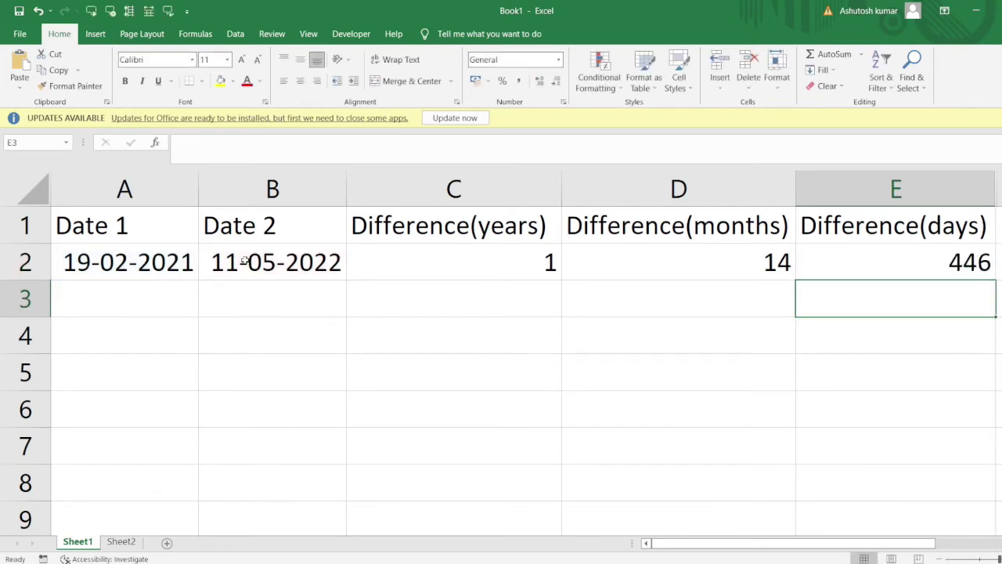
left_click(873, 258)
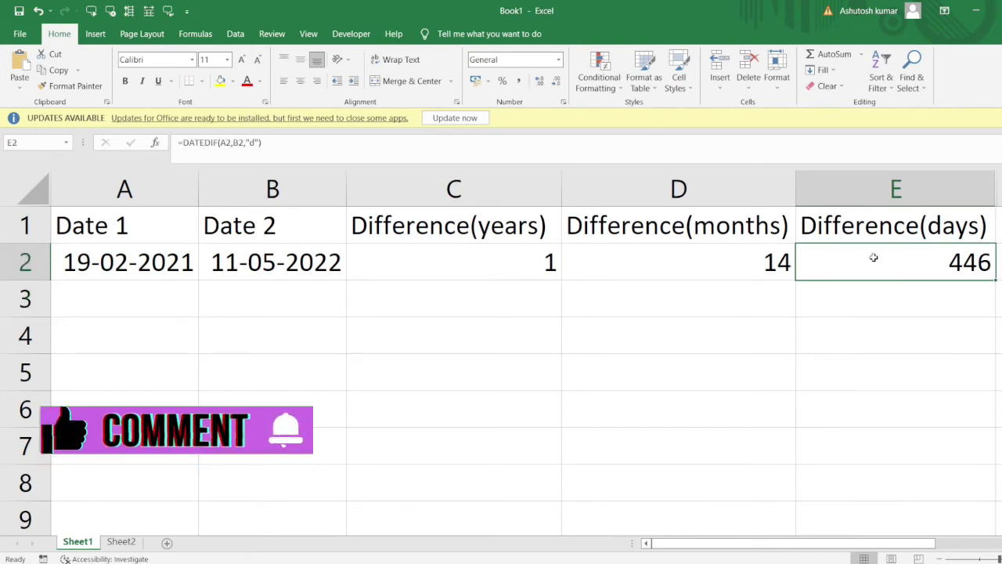
left_click(444, 296)
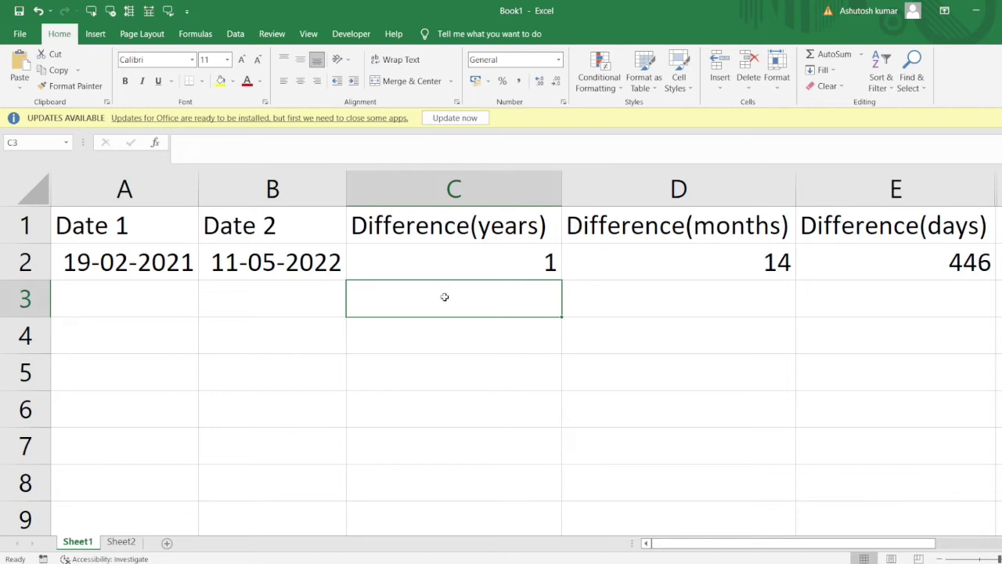
- Enter =YEARFRAC(A2,B2) in C3, giving 1.227777778 years
double_click(445, 297)
type("=year")
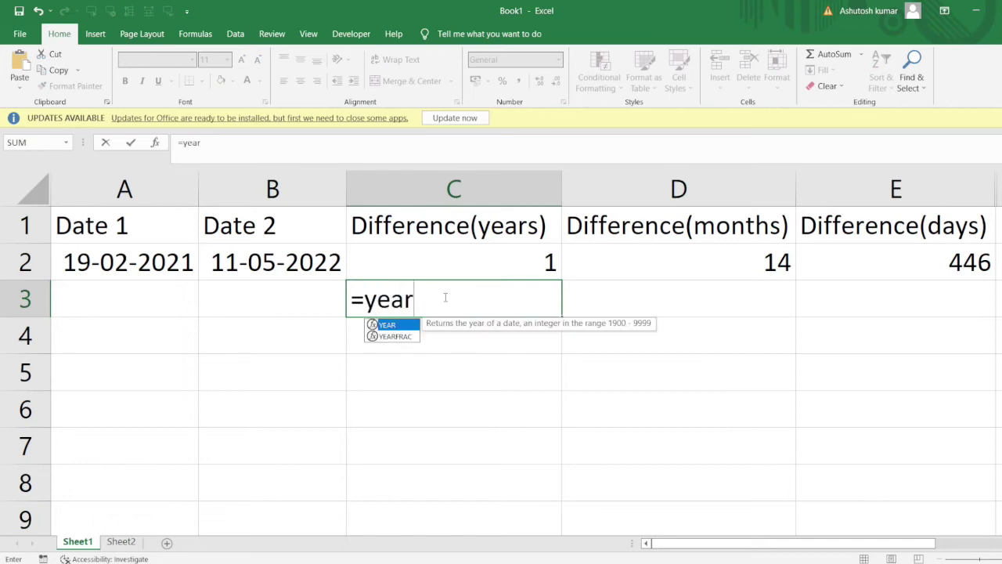
type("frac(")
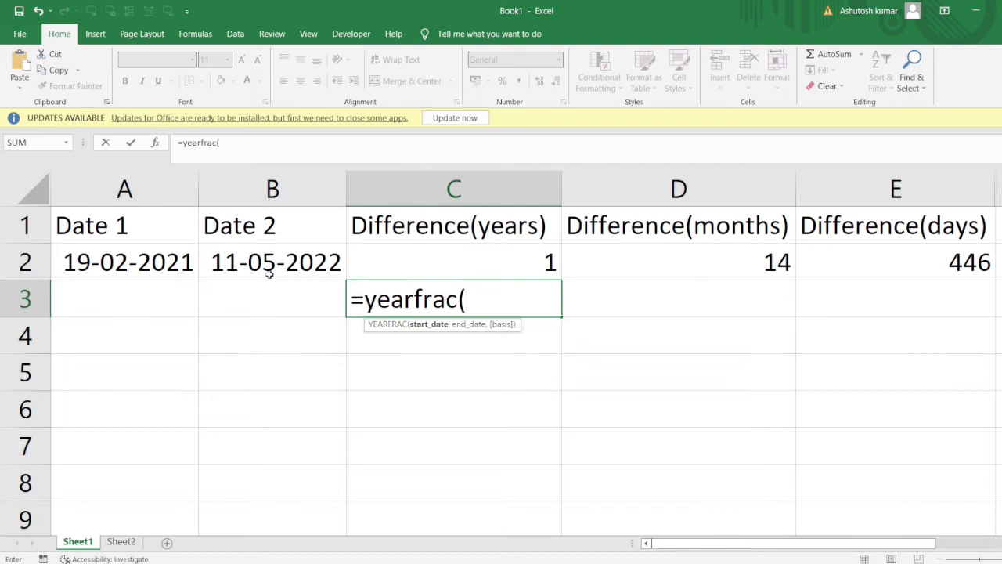
left_click(153, 264)
type(",")
left_click(324, 249)
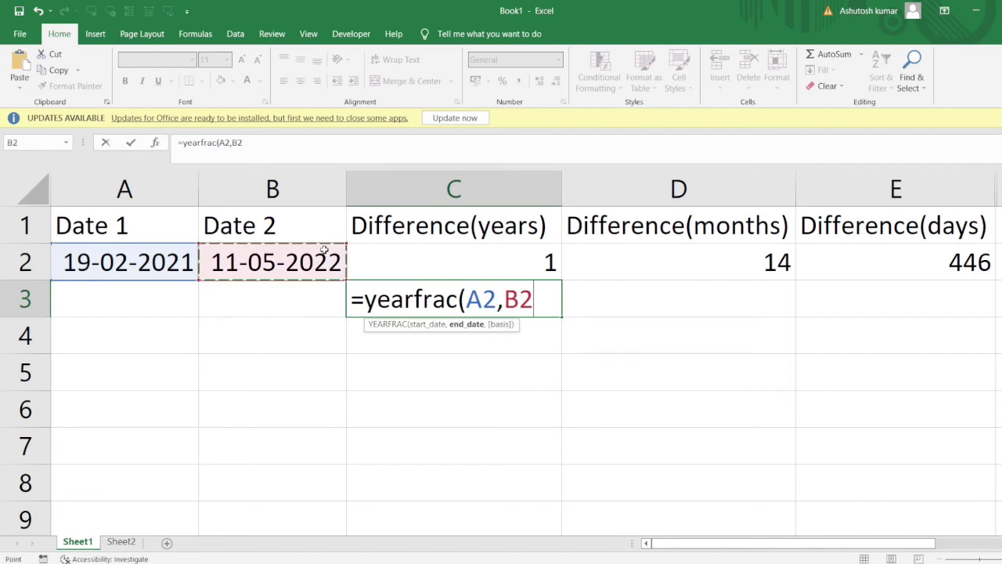
type(")")
key("Return")
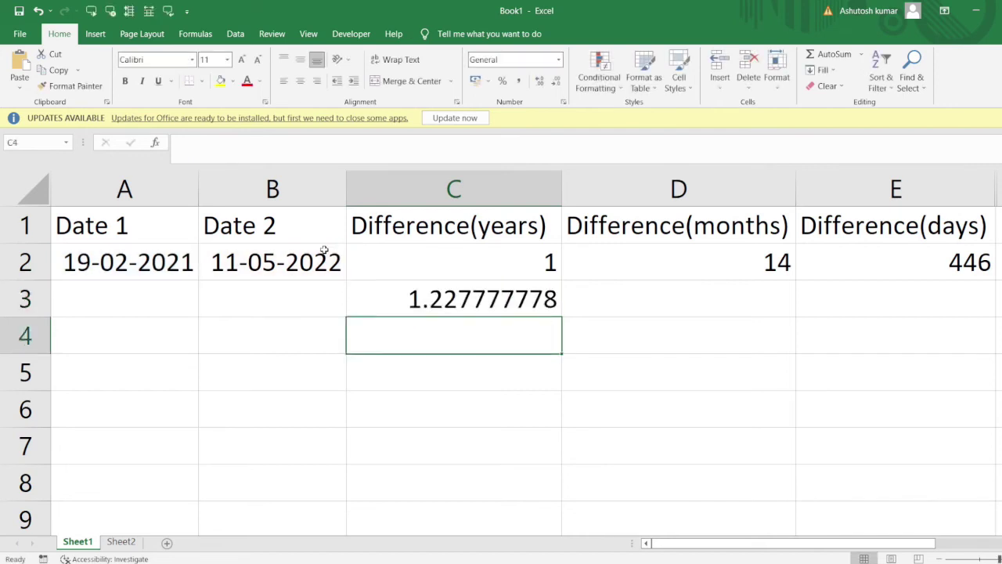
left_click(408, 302)
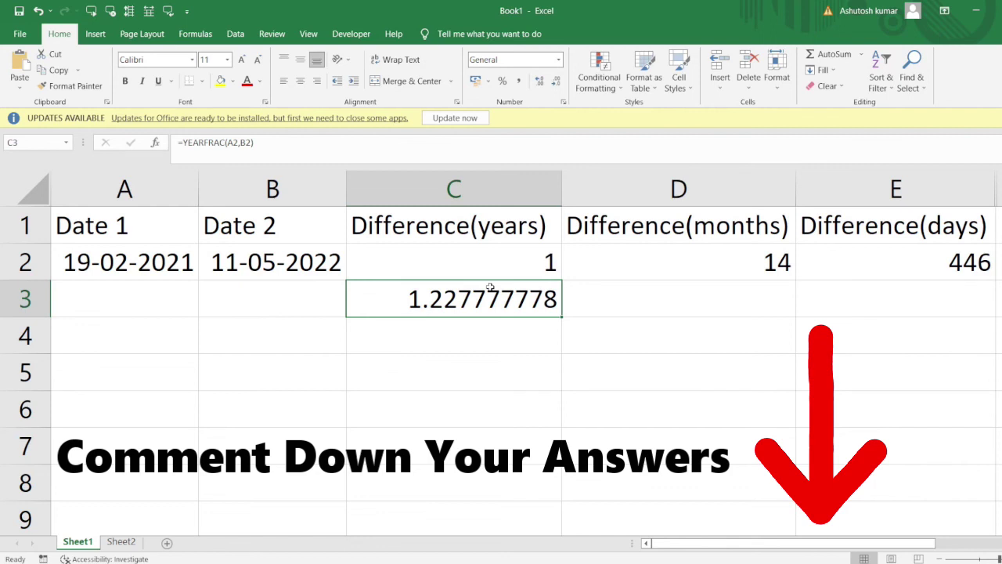
left_click(552, 336)
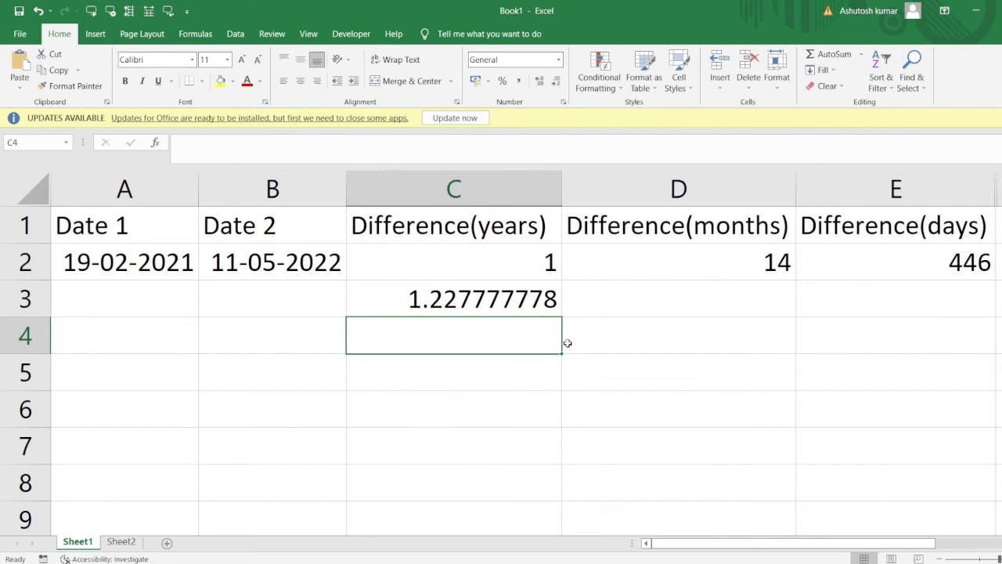
left_click(524, 300)
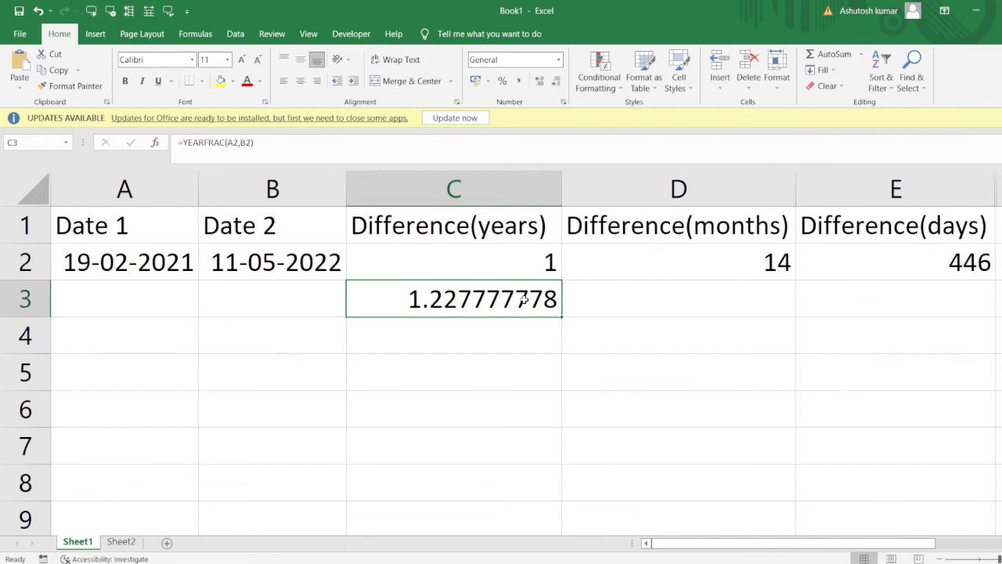
- Wrap C3's formula as =ROUND(YEARFRAC(A2,B2),0) so it displays 1
left_click(184, 142)
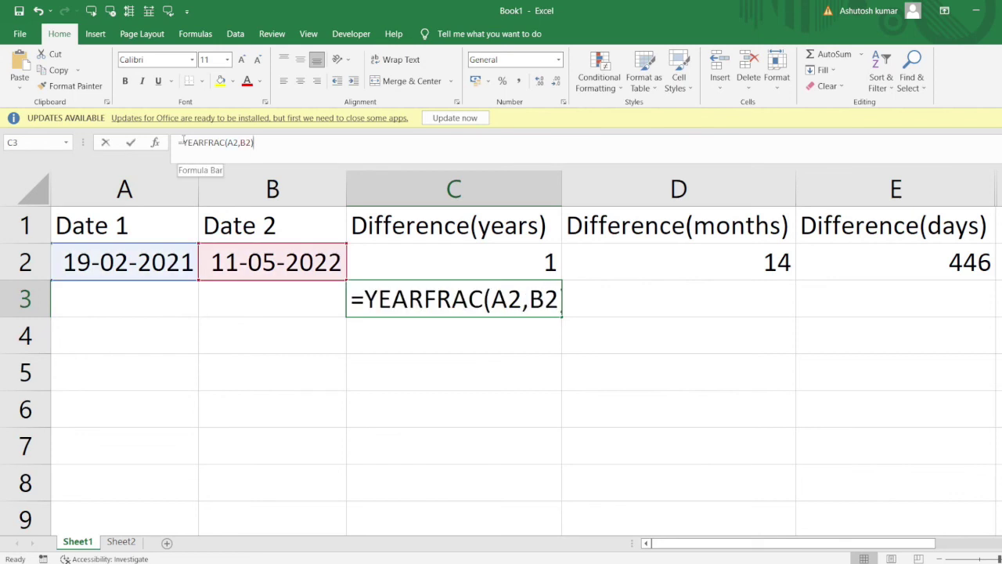
type("r")
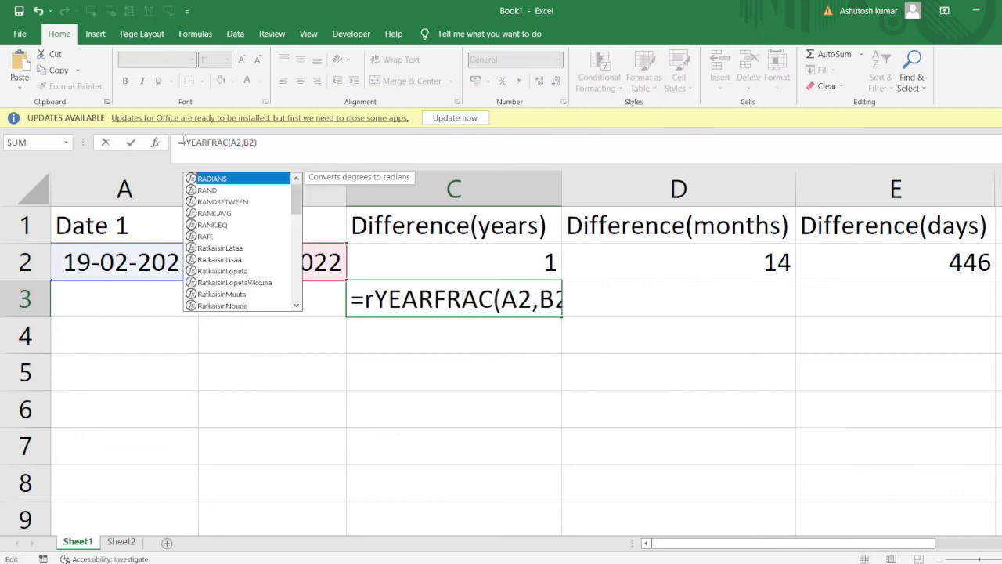
type("ound")
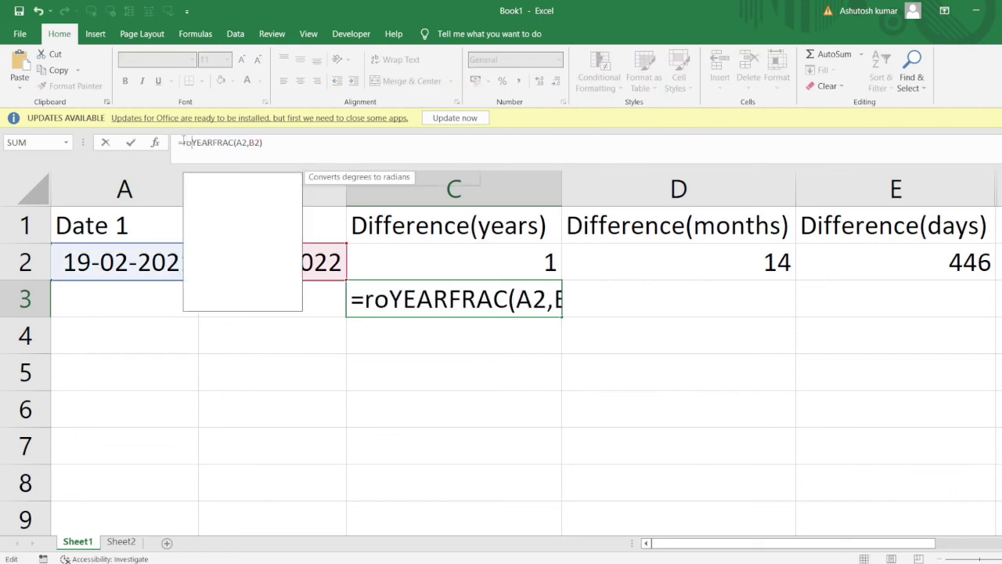
type("(")
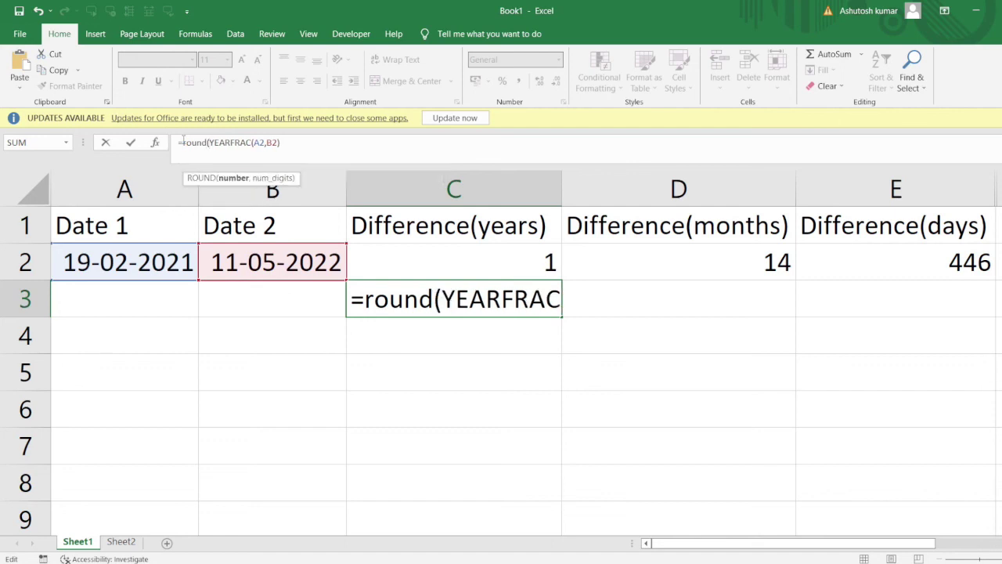
left_click(341, 142)
type(",0")
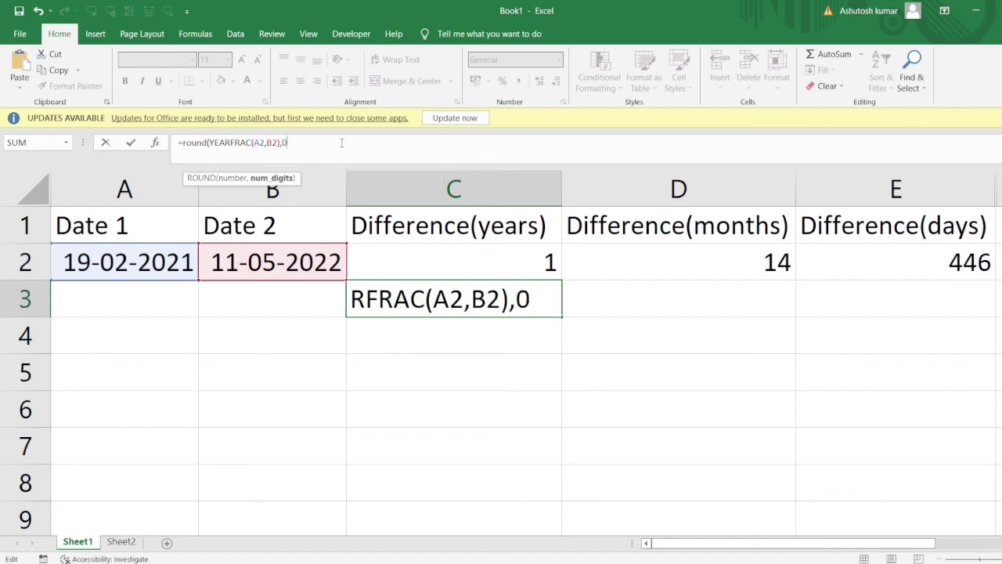
type(")")
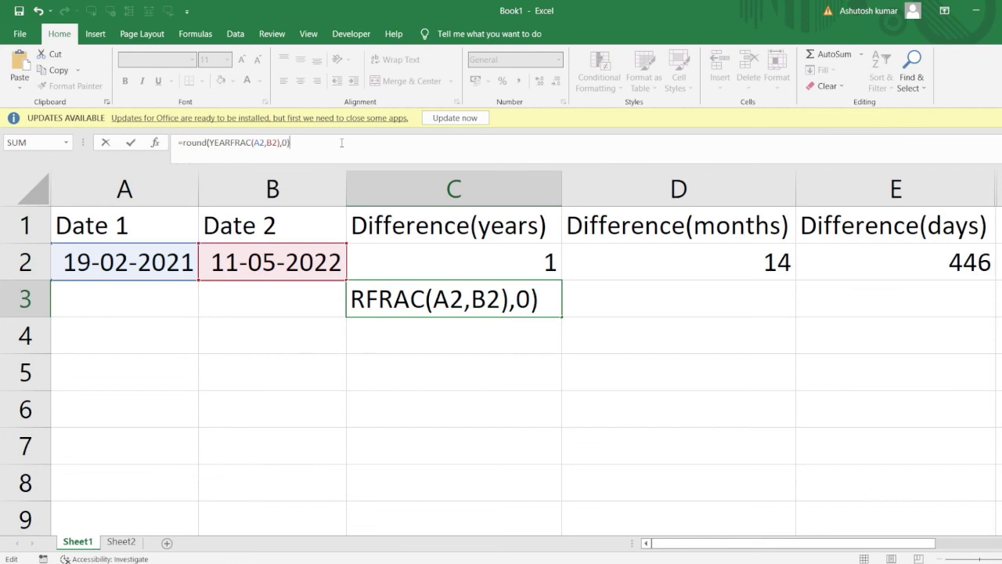
key("Return")
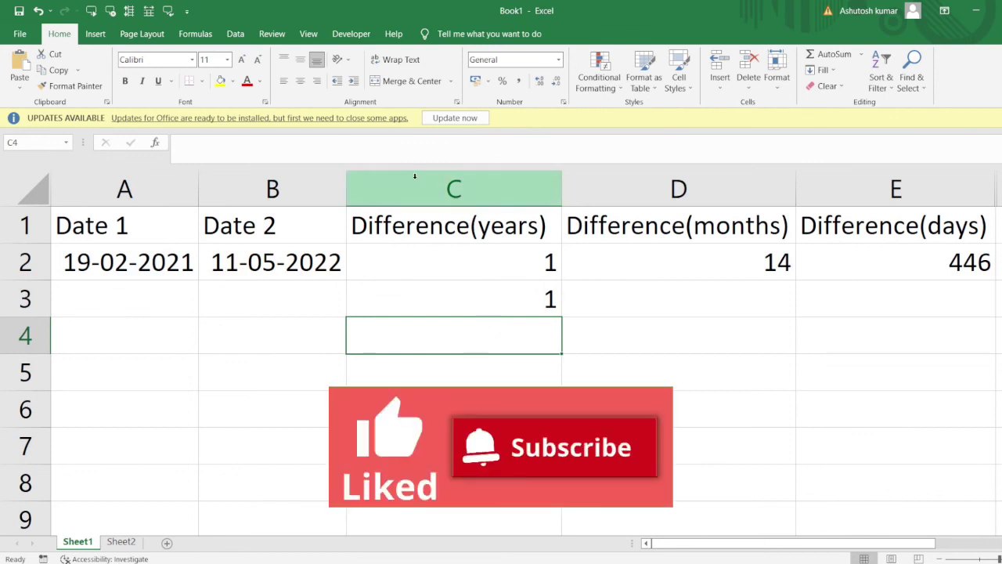
left_click(488, 304)
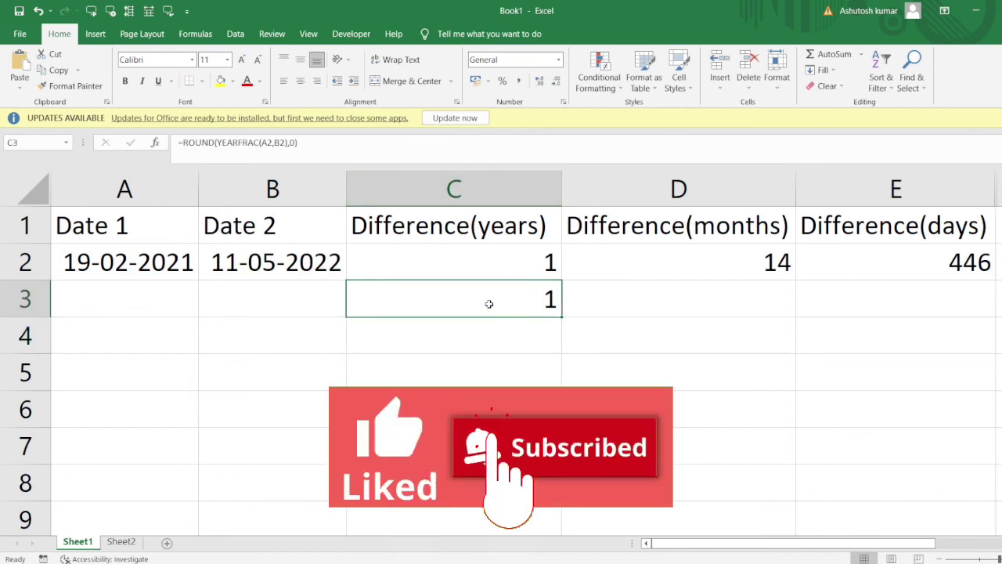